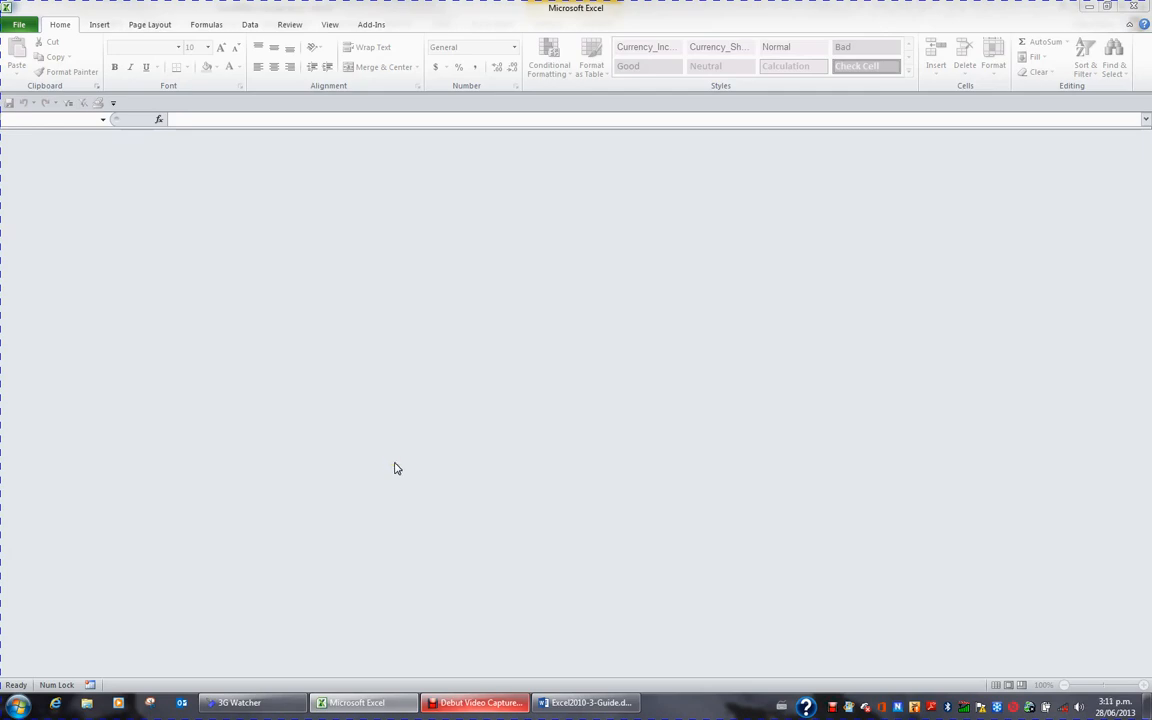
Create a blank workbook and open ROTORUA.xlsx, TAUPO.xlsx and TAURANGA.xlsx together from the Exercise Files folder.
{"action": "left_click", "coordinate": [395, 464]}
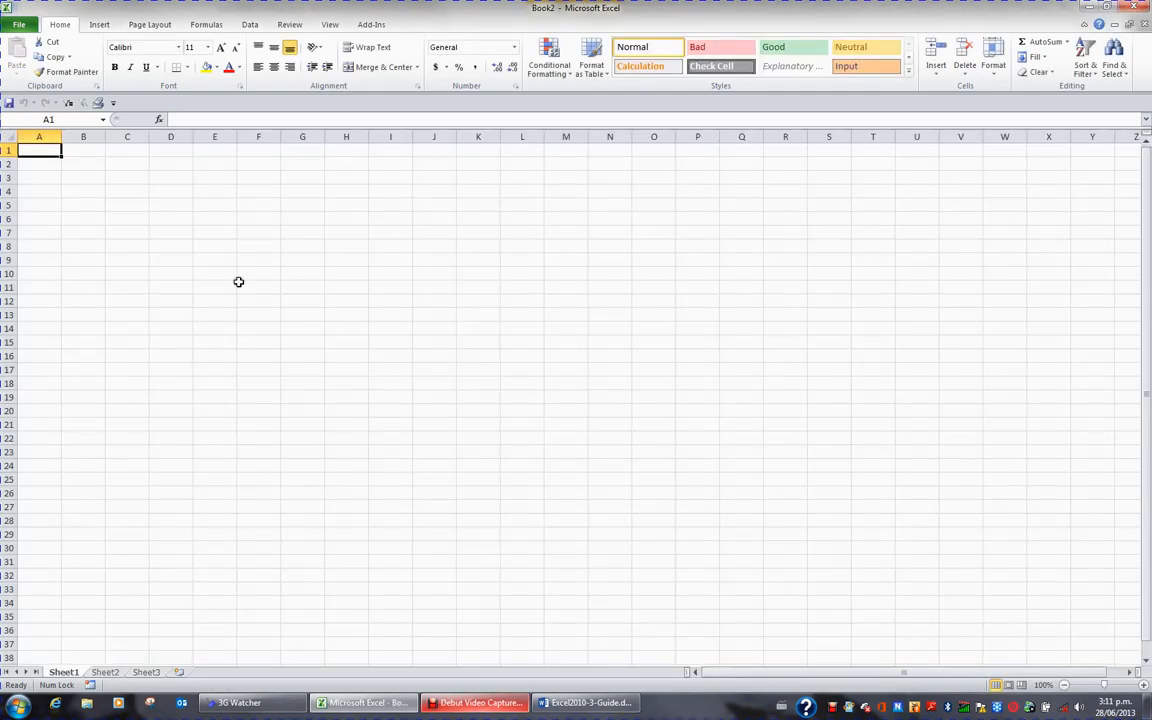
{"action": "left_click", "coordinate": [19, 24]}
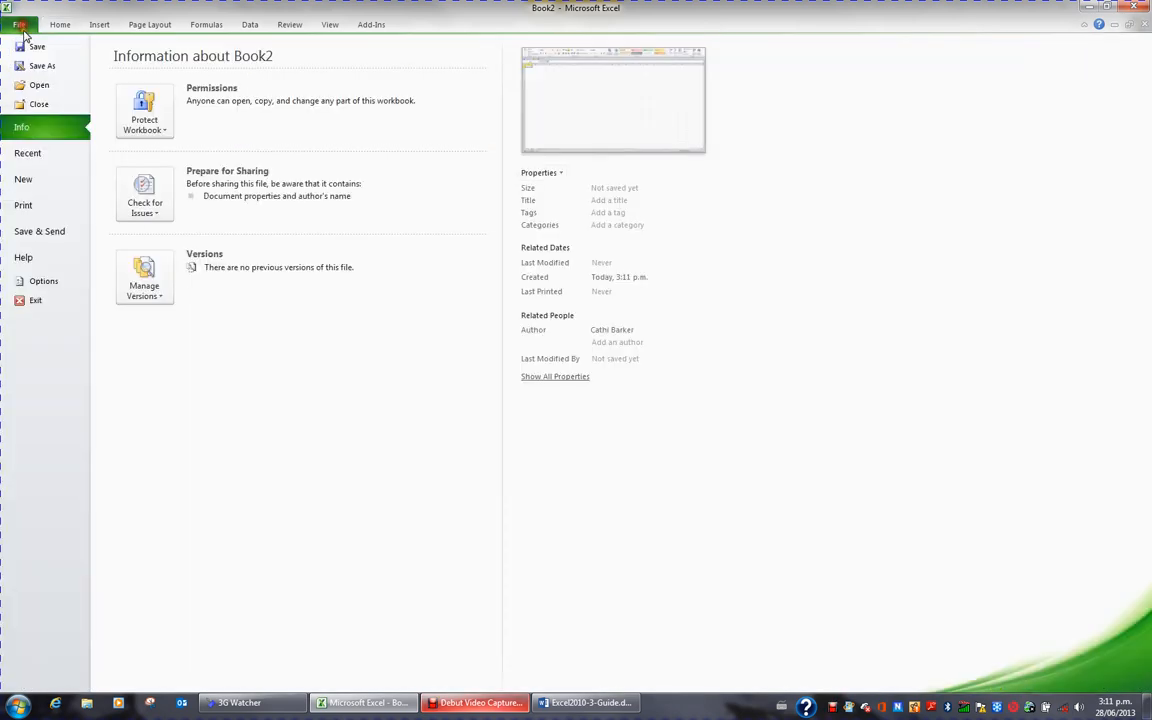
{"action": "left_click", "coordinate": [37, 86]}
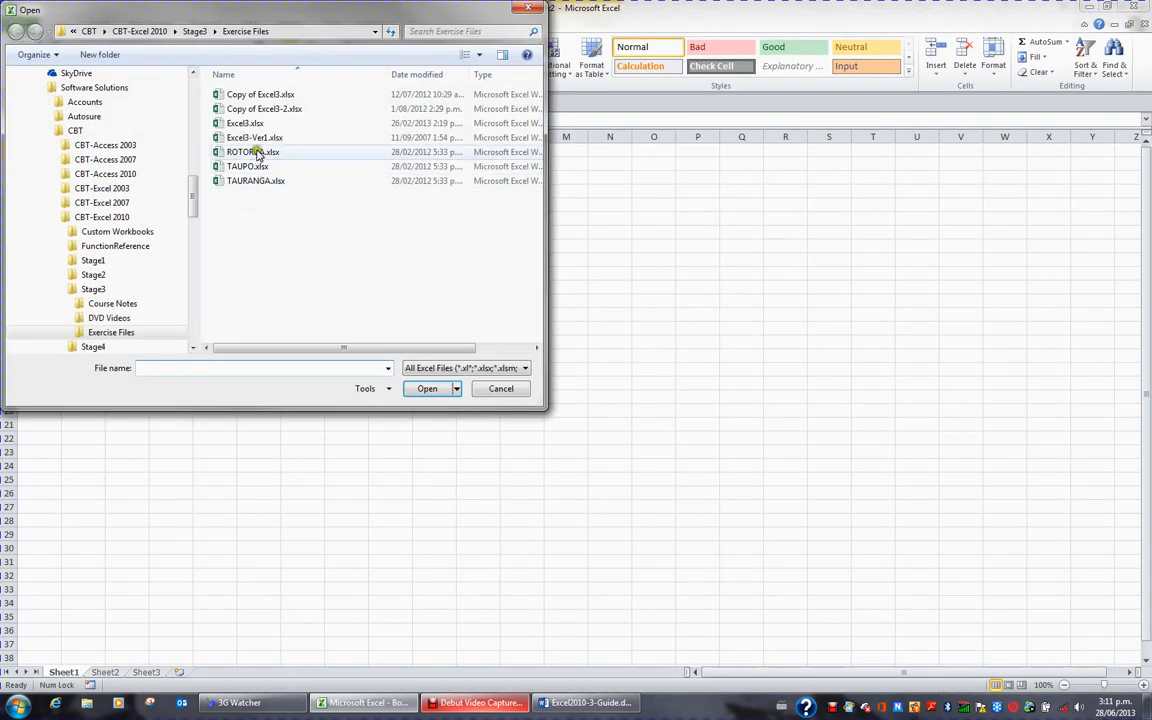
{"action": "left_click", "coordinate": [256, 153]}
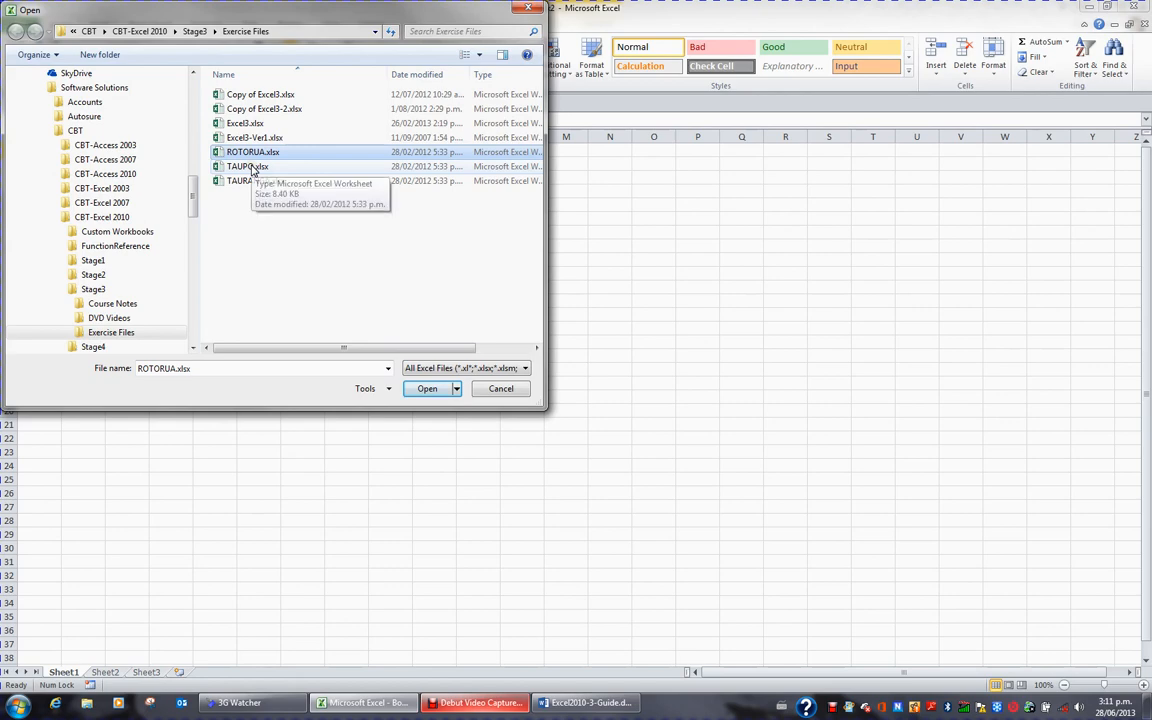
{"action": "left_click", "coordinate": [252, 168], "text": "ctrl"}
{"action": "left_click", "coordinate": [252, 182], "text": "ctrl"}
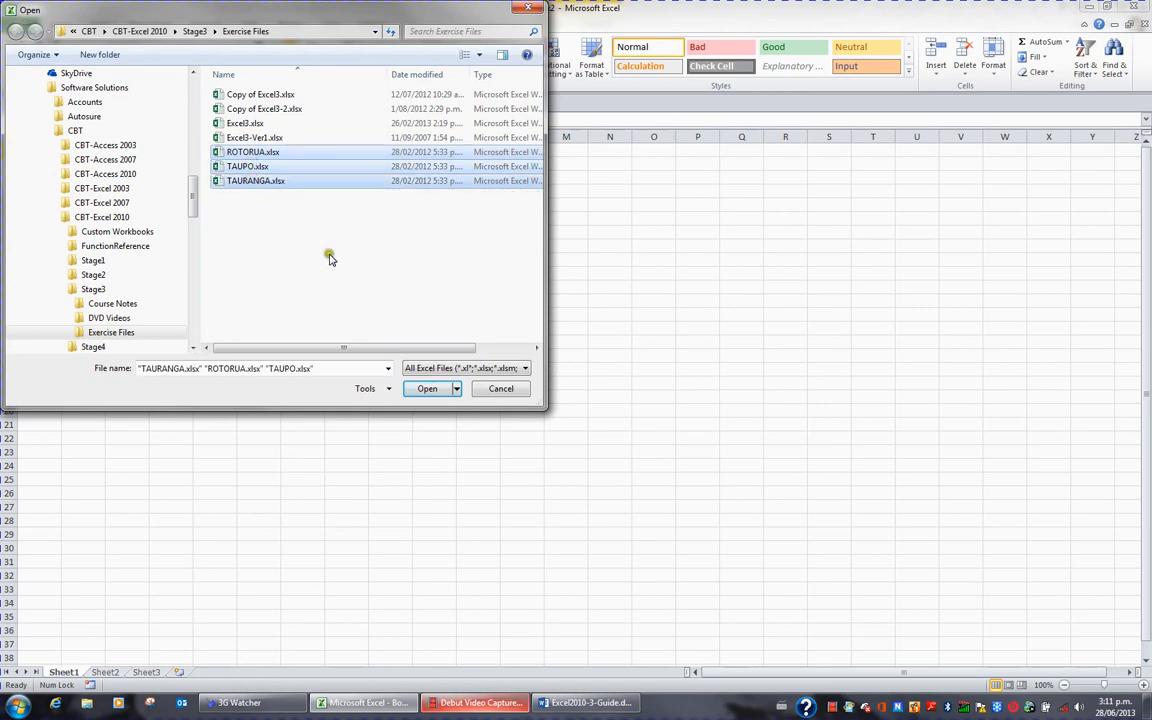
{"action": "left_click", "coordinate": [431, 391]}
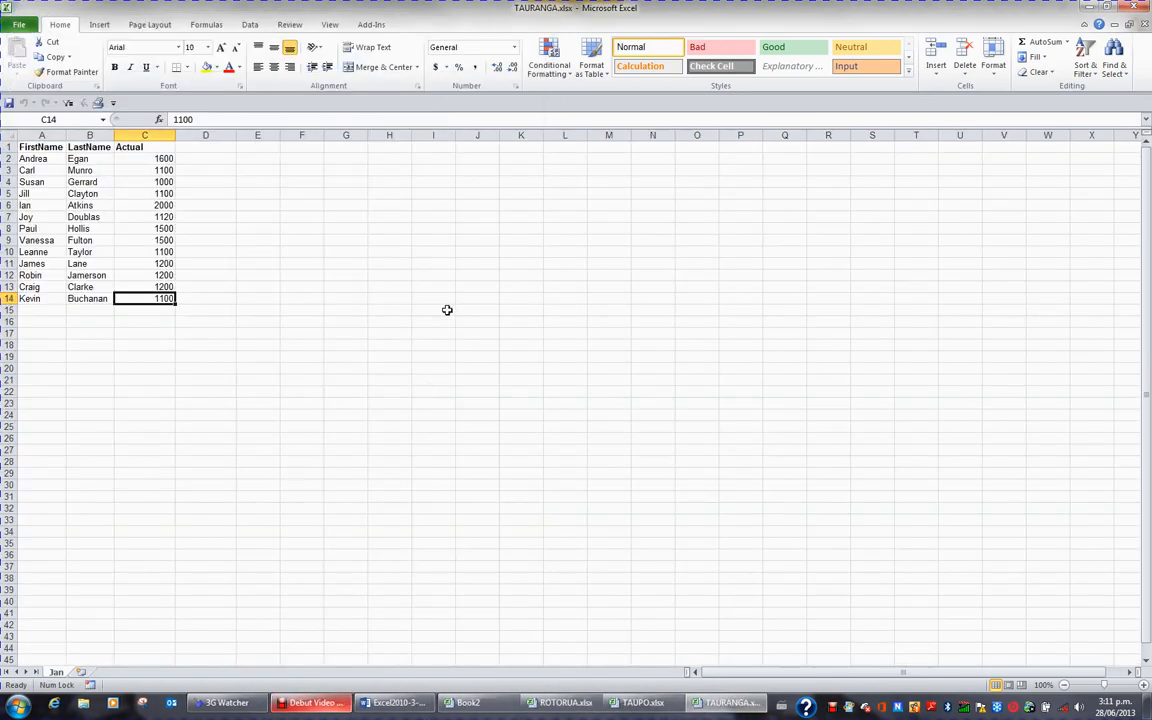
Arrange all open workbook windows as Tiled.
{"action": "left_click", "coordinate": [330, 25]}
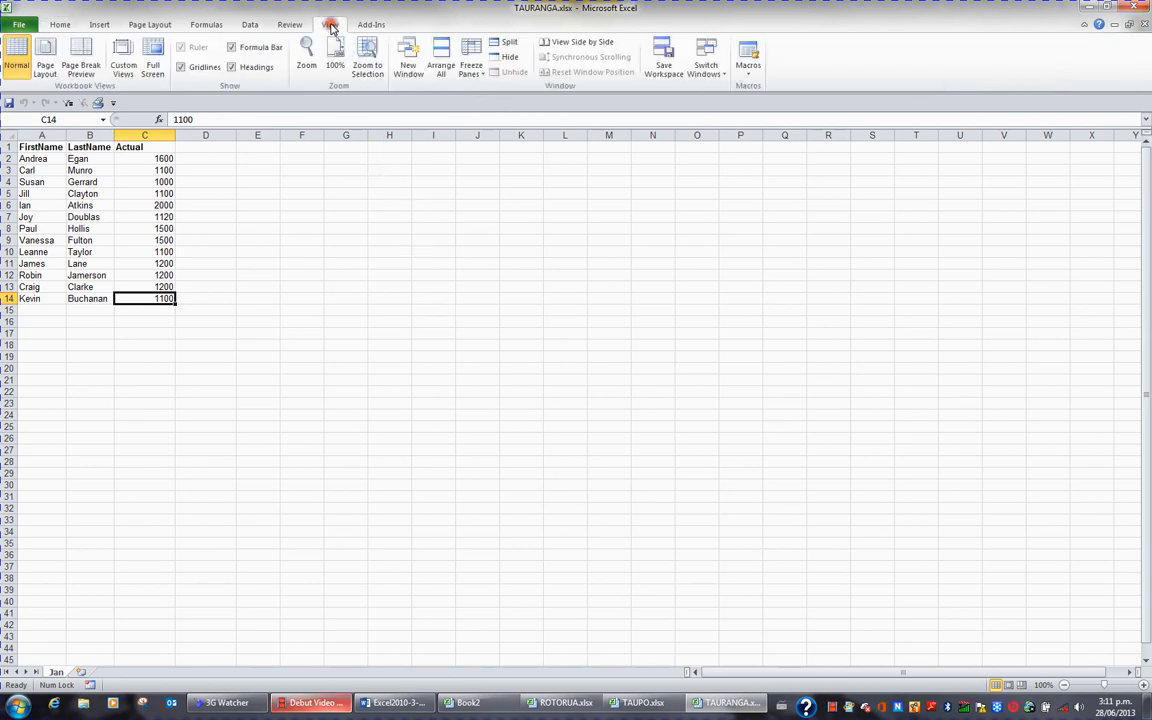
{"action": "left_click", "coordinate": [442, 65]}
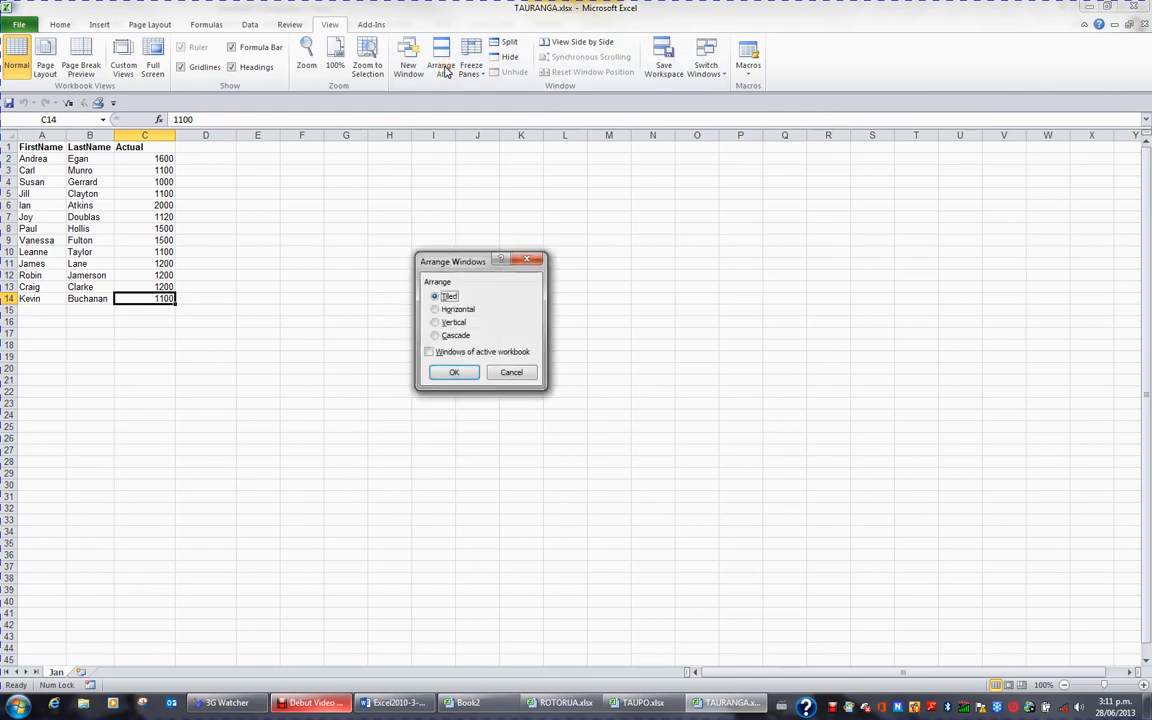
{"action": "left_click", "coordinate": [455, 373]}
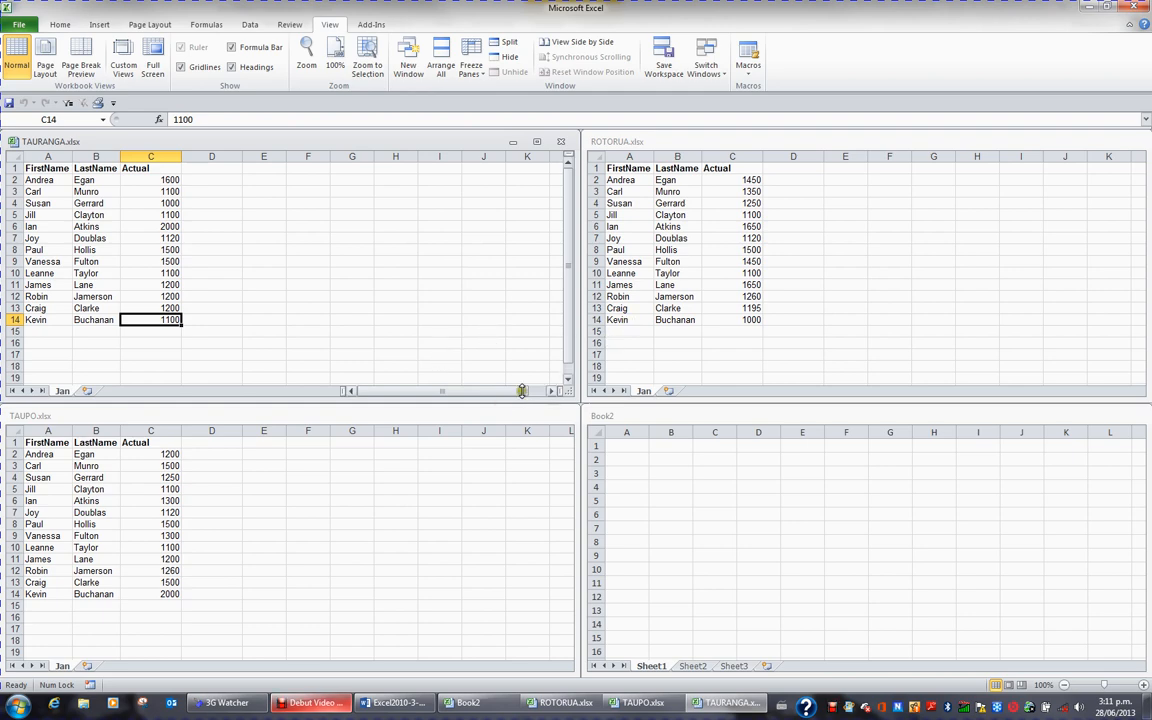
Start a Sum consolidation at cell A1 of Book2's Sheet1 and add range B1:C14 of TAURANGA.xlsx's Jan sheet as a reference.
{"action": "left_click", "coordinate": [632, 447]}
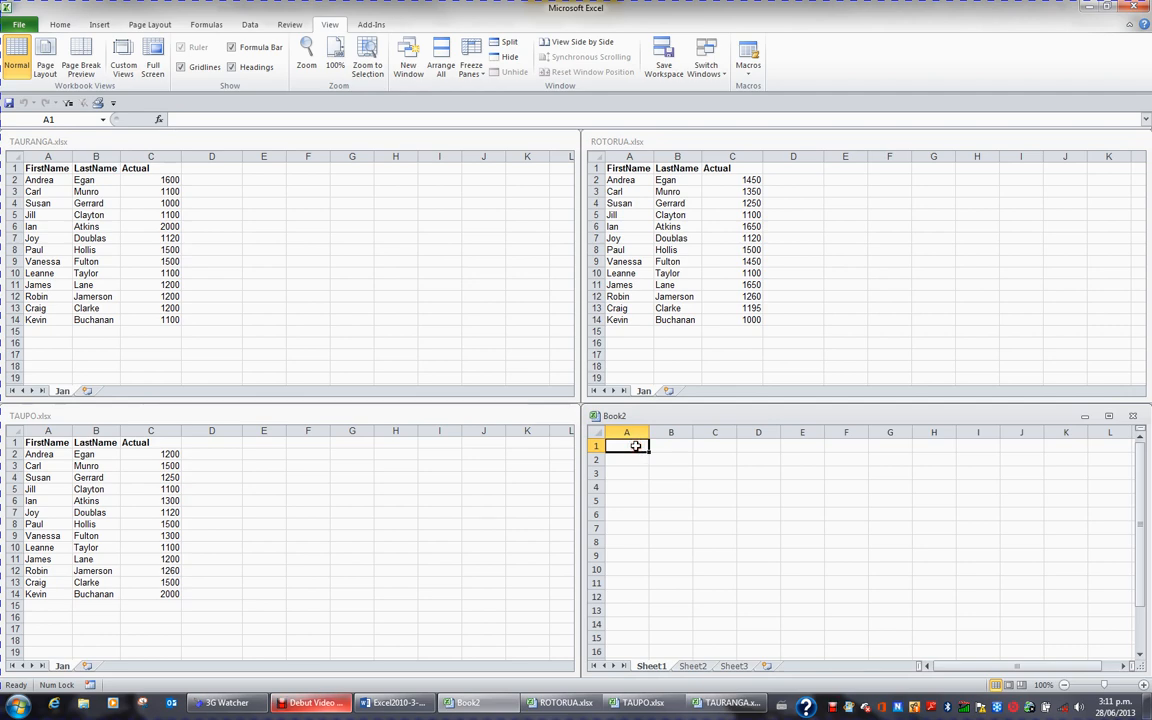
{"action": "left_click", "coordinate": [251, 25]}
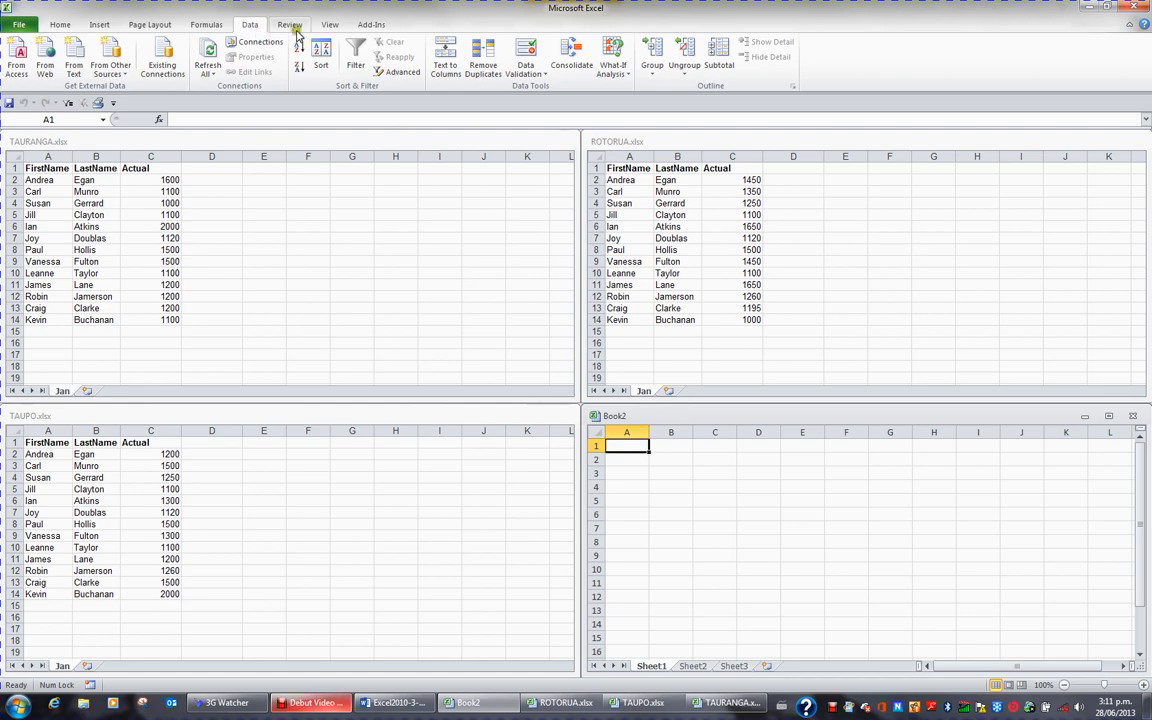
{"action": "left_click", "coordinate": [572, 66]}
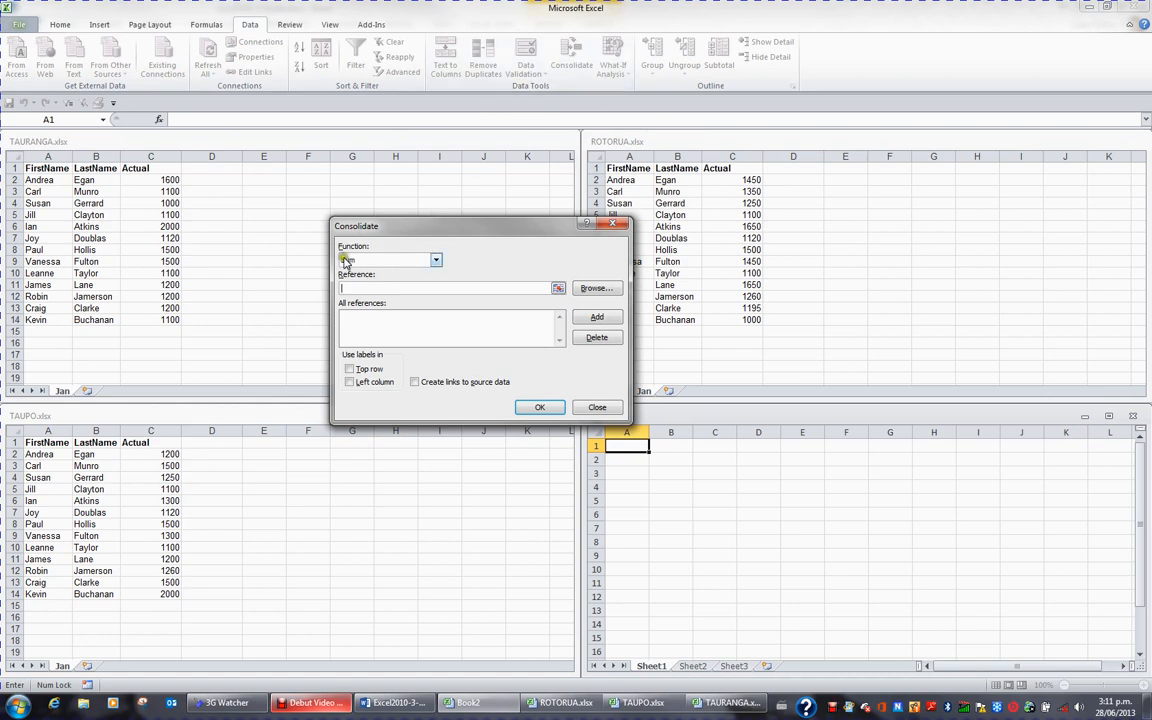
{"action": "left_click", "coordinate": [436, 261]}
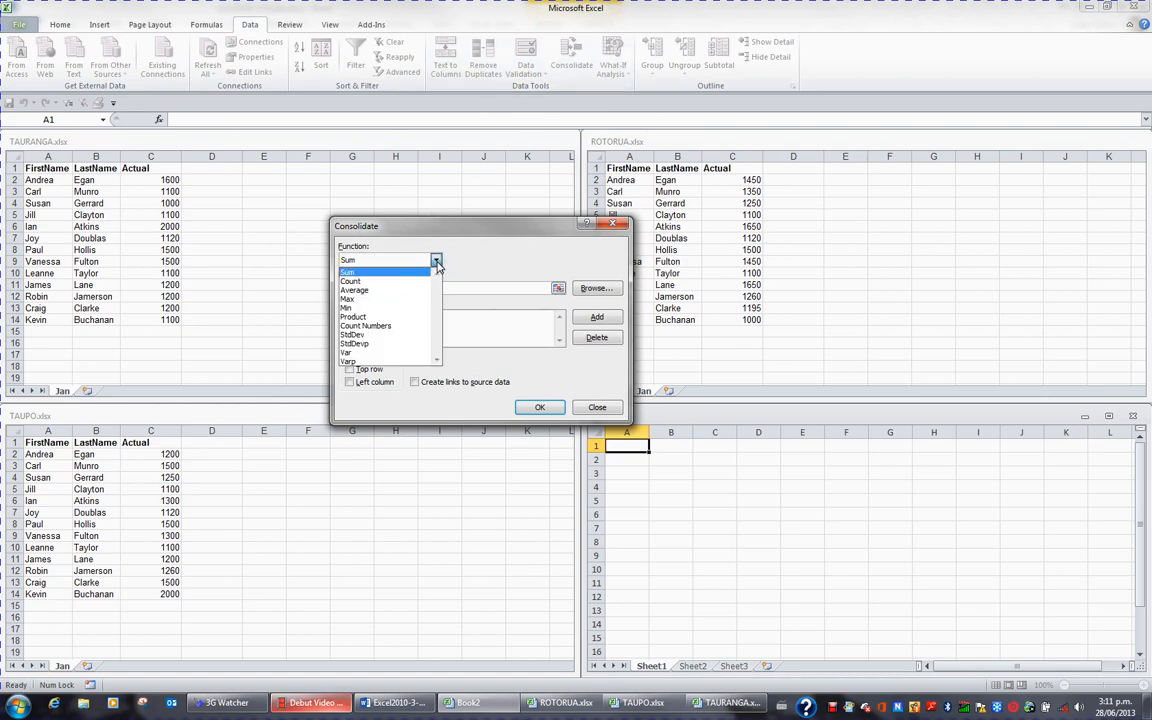
{"action": "left_click", "coordinate": [436, 261]}
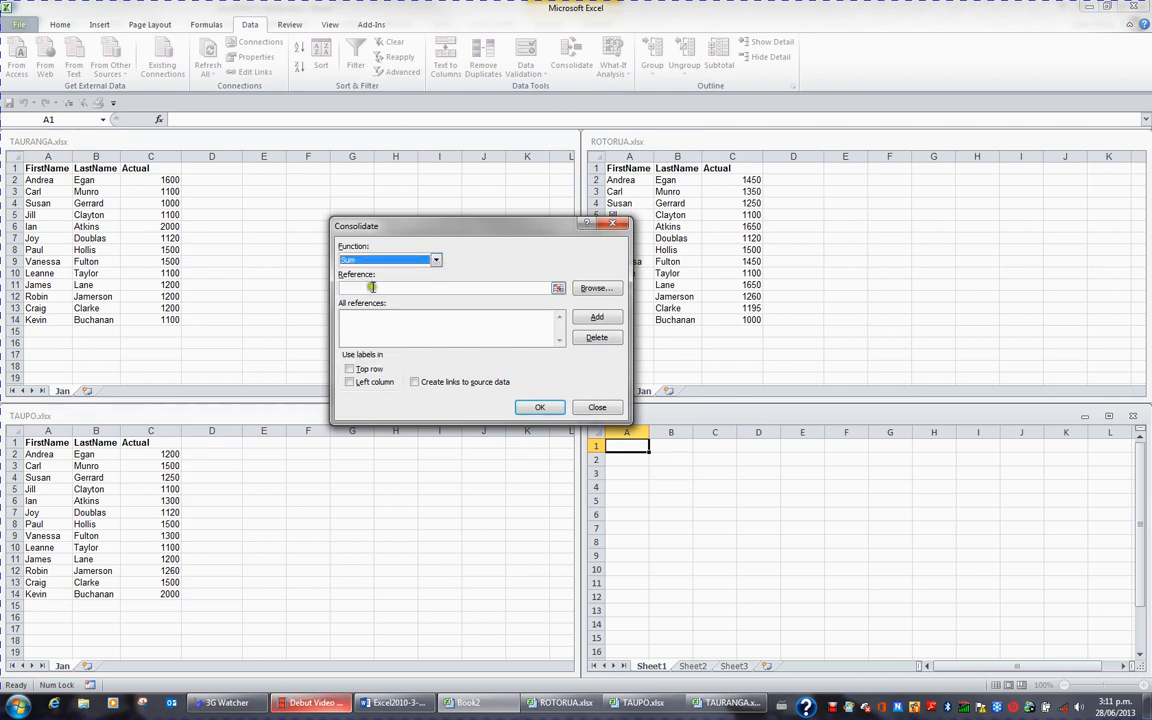
{"action": "left_click", "coordinate": [371, 287]}
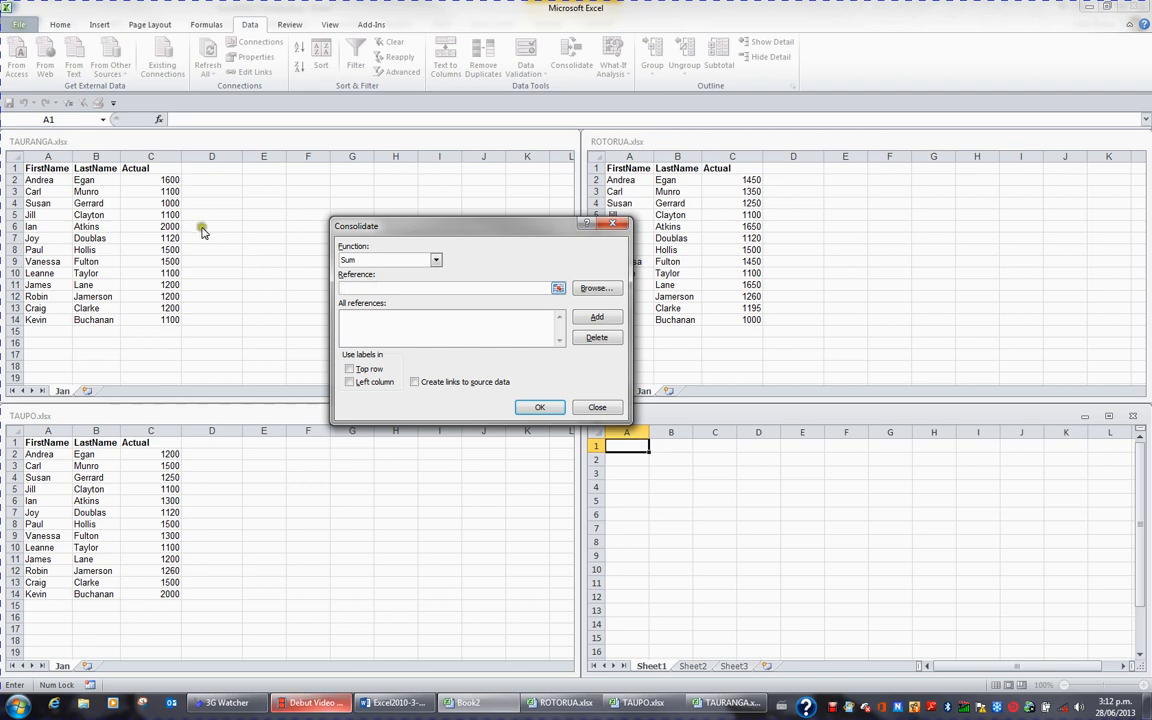
{"action": "left_click_drag", "start_coordinate": [96, 168], "coordinate": [166, 314]}
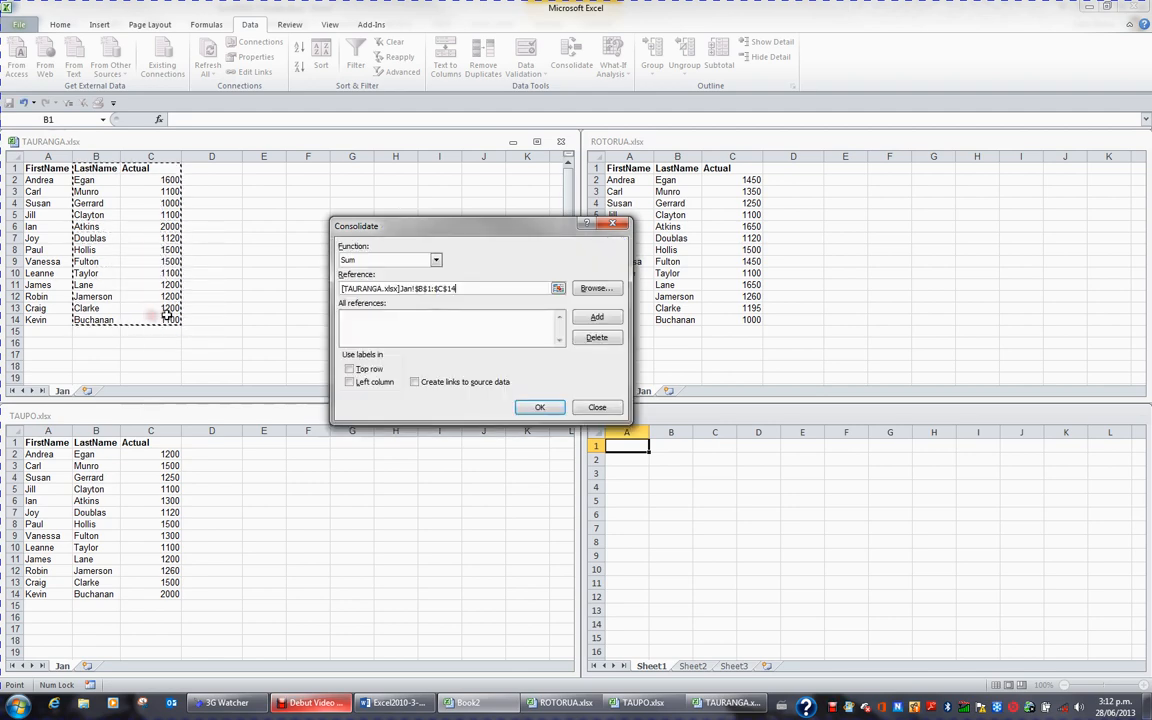
{"action": "left_click", "coordinate": [597, 318]}
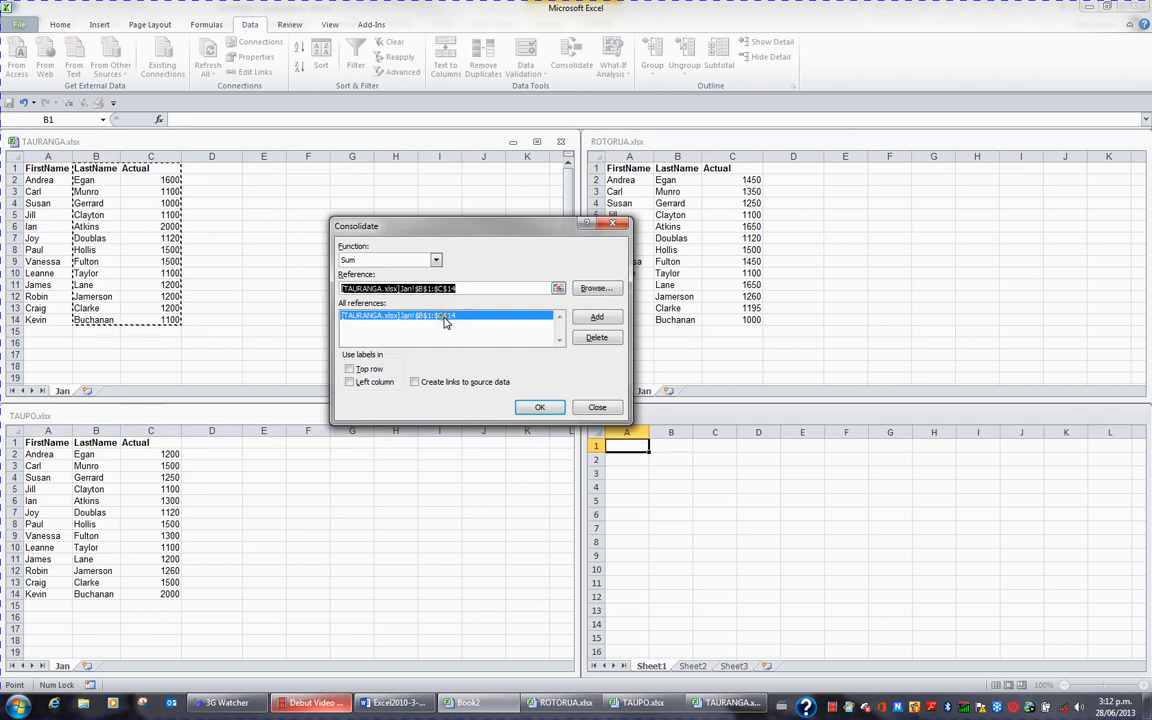
Add range B1:C14 of the Jan sheets in ROTORUA.xlsx and TAUPO.xlsx to the consolidation references.
{"action": "left_click", "coordinate": [610, 152]}
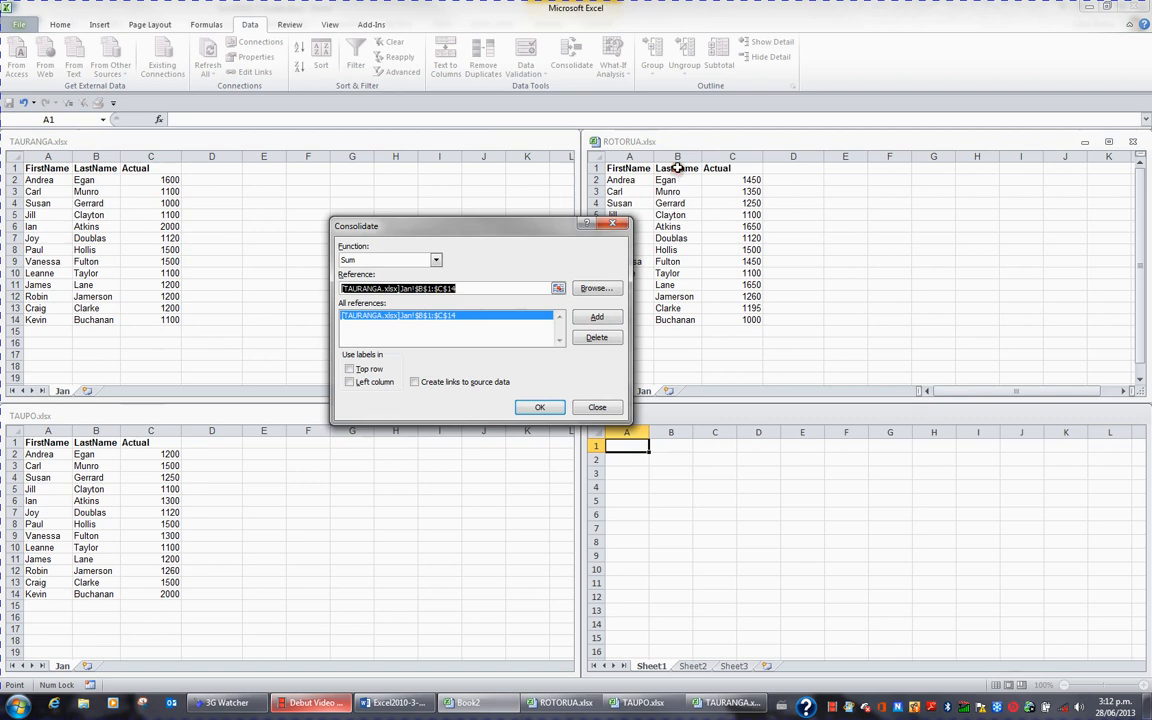
{"action": "left_click_drag", "start_coordinate": [680, 170], "coordinate": [740, 322]}
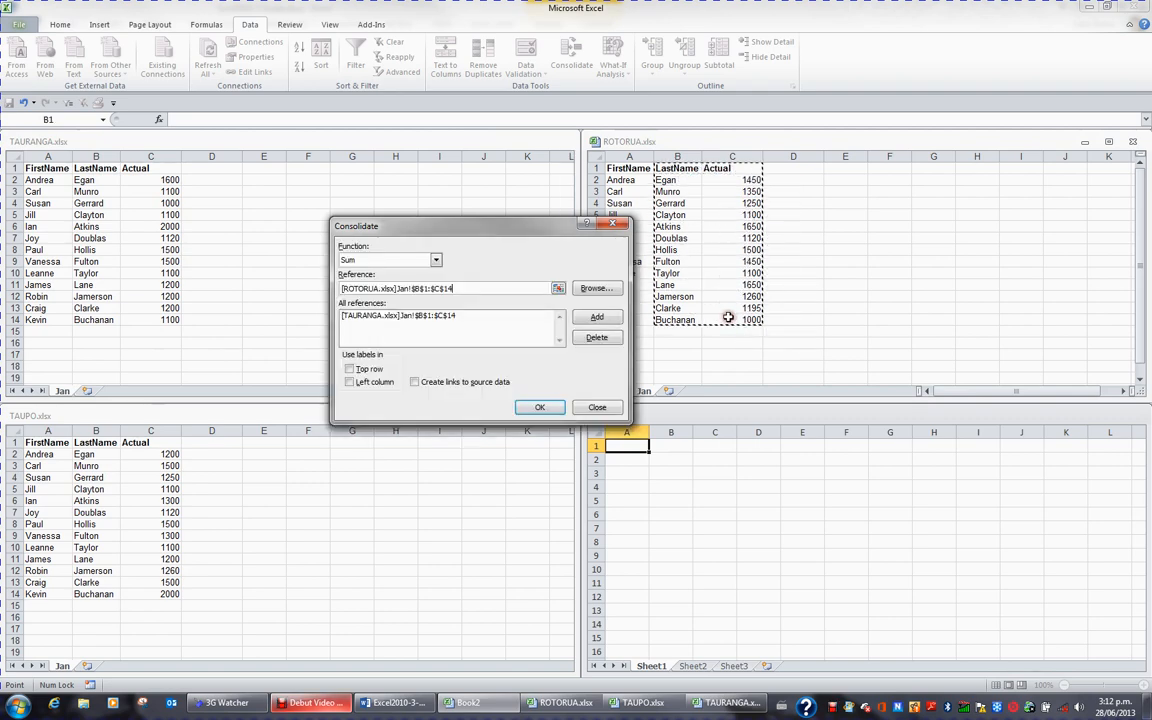
{"action": "left_click", "coordinate": [614, 319]}
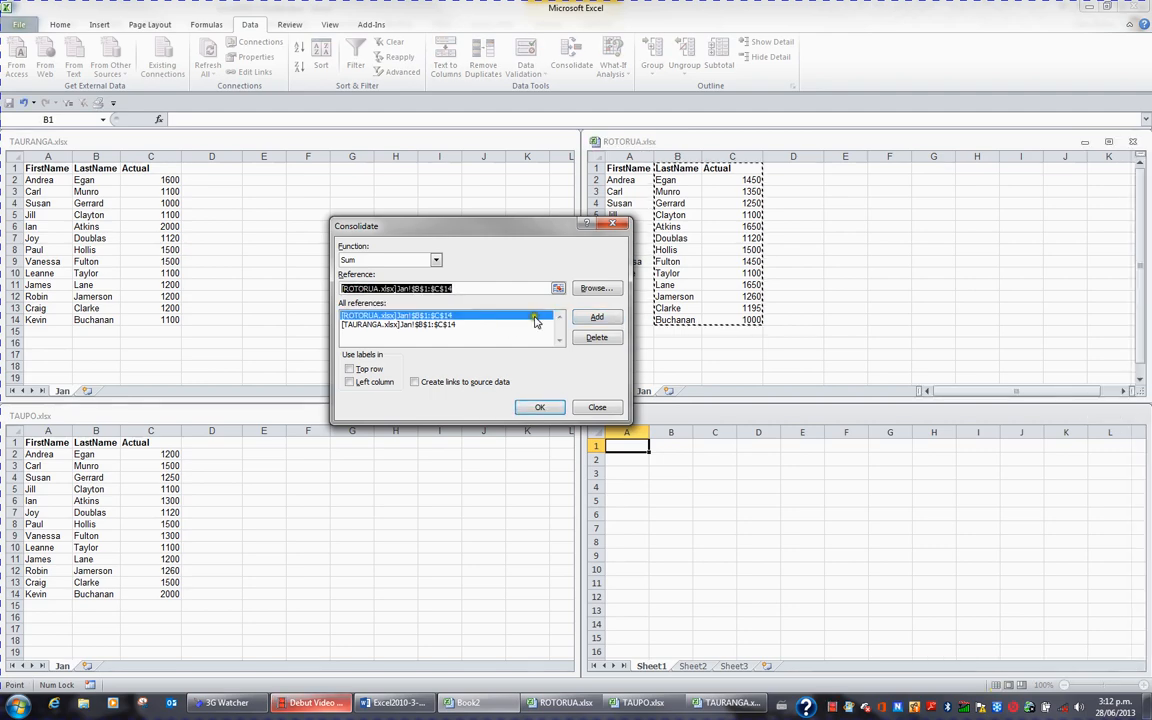
{"action": "left_click", "coordinate": [101, 441]}
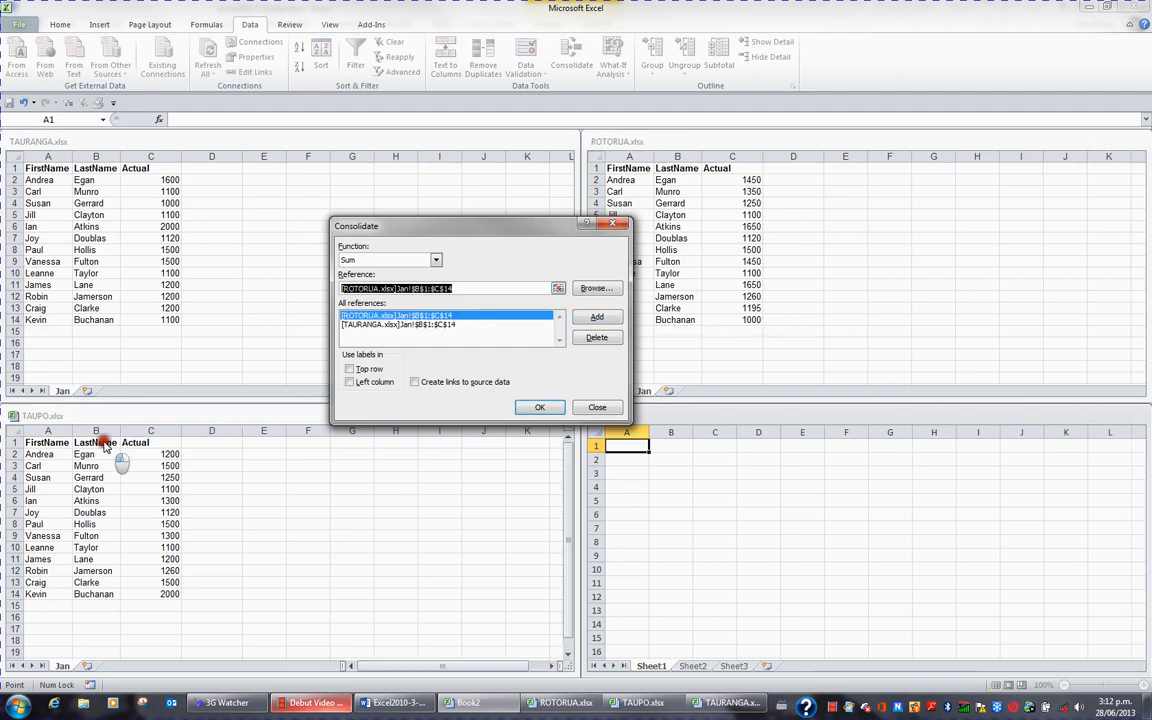
{"action": "left_click_drag", "start_coordinate": [101, 441], "coordinate": [162, 594]}
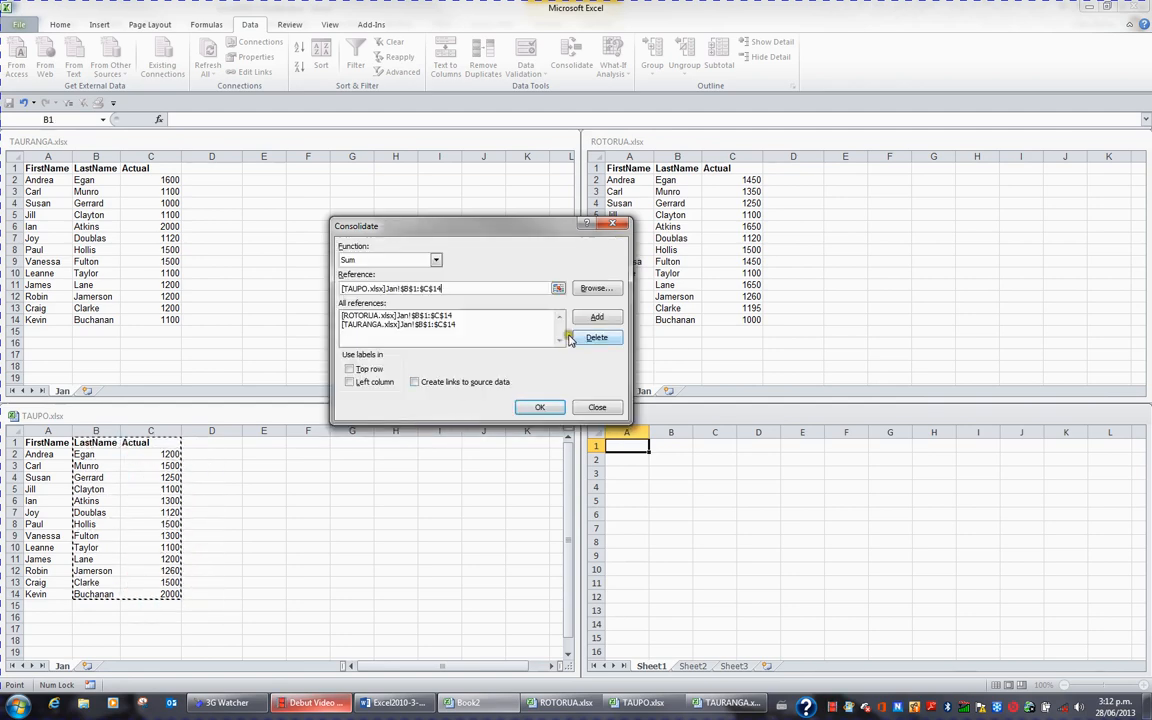
{"action": "left_click", "coordinate": [598, 318]}
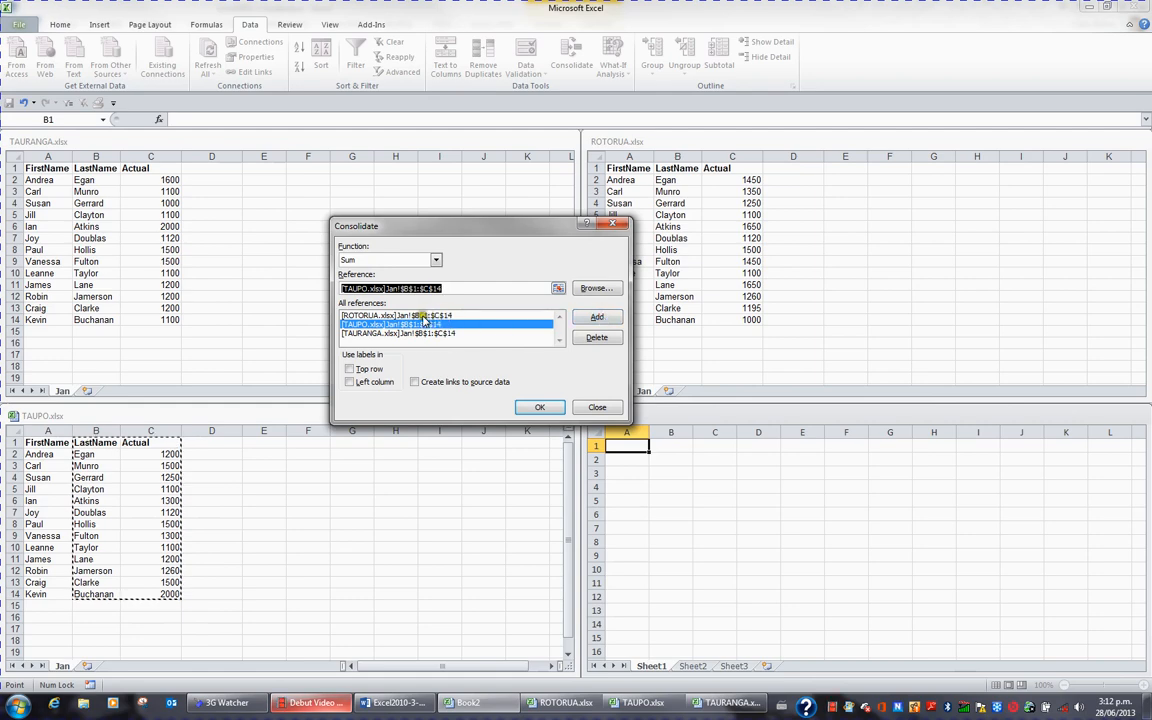
Run the consolidation with top row and left column labels and links to the source data.
{"action": "left_click", "coordinate": [350, 369]}
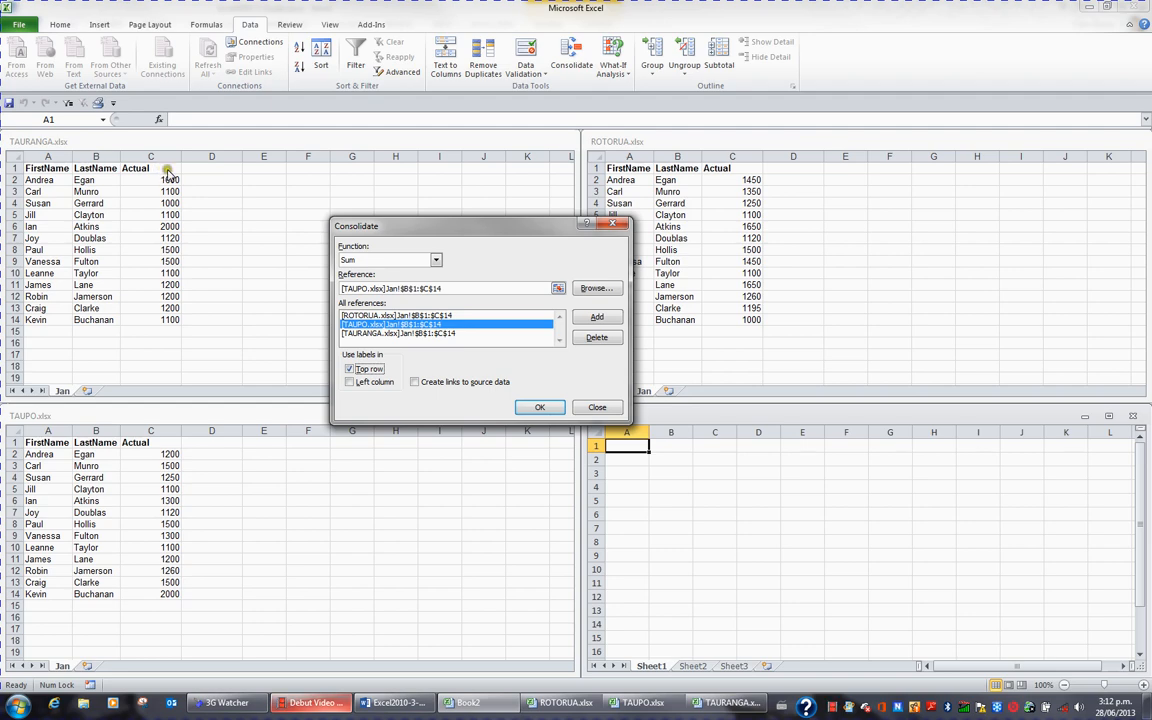
{"action": "left_click", "coordinate": [350, 384]}
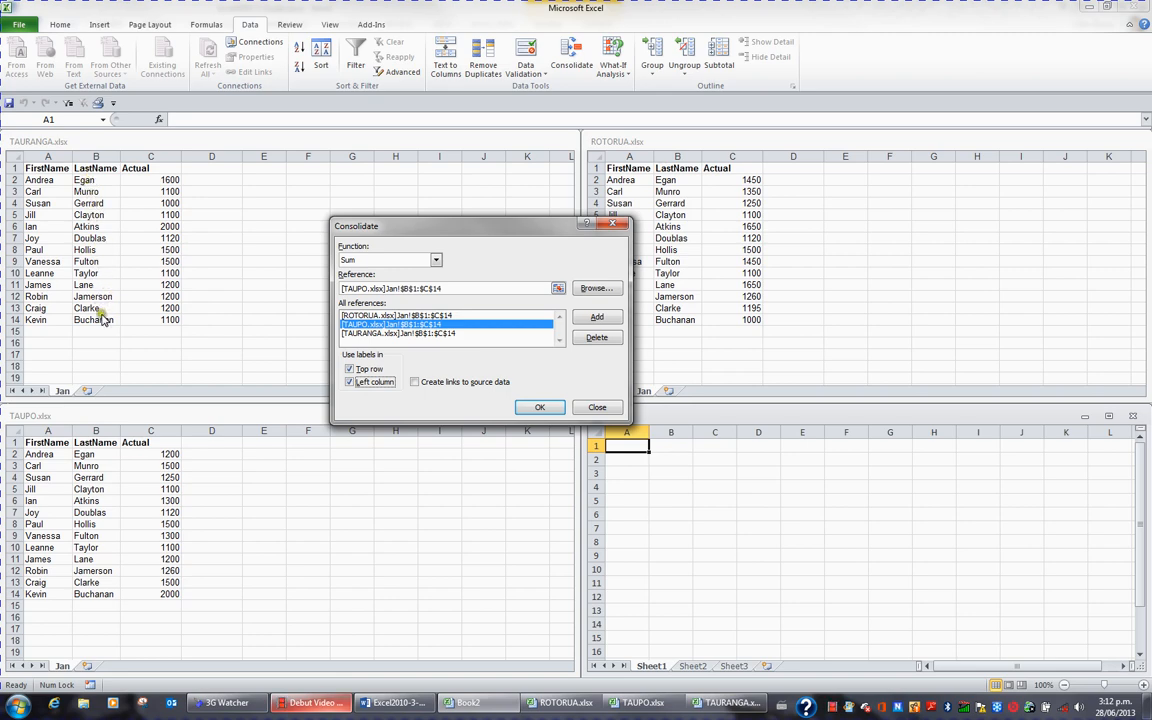
{"action": "left_click", "coordinate": [416, 385]}
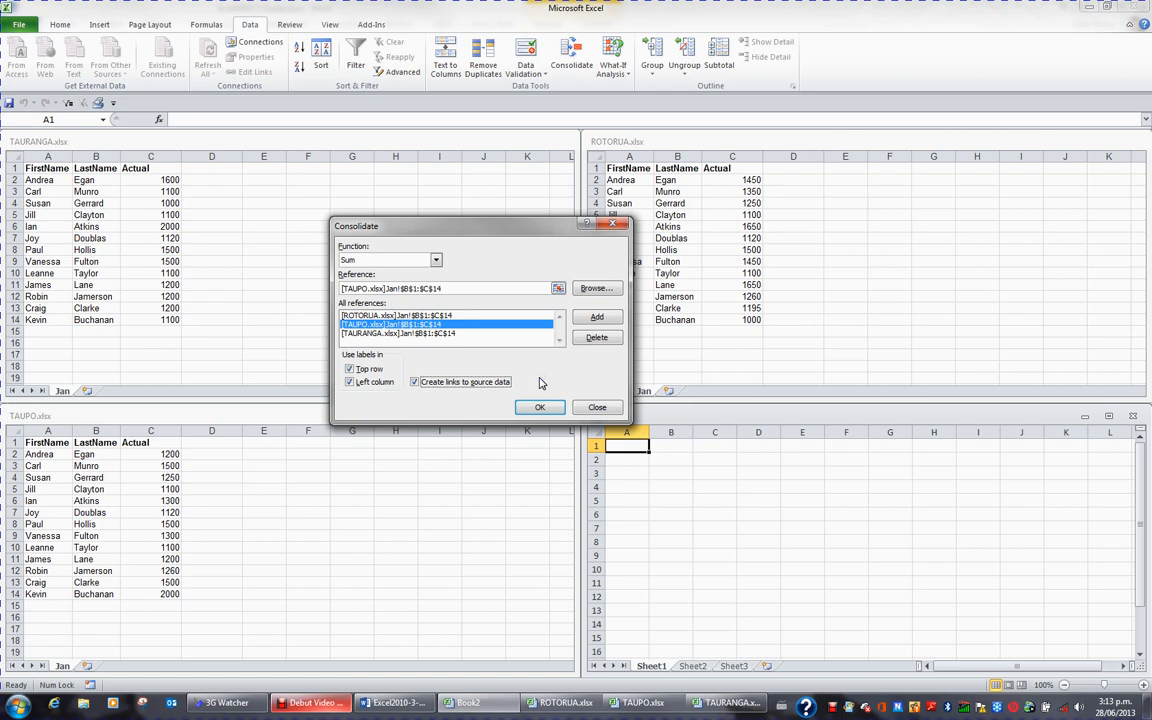
{"action": "left_click", "coordinate": [554, 411]}
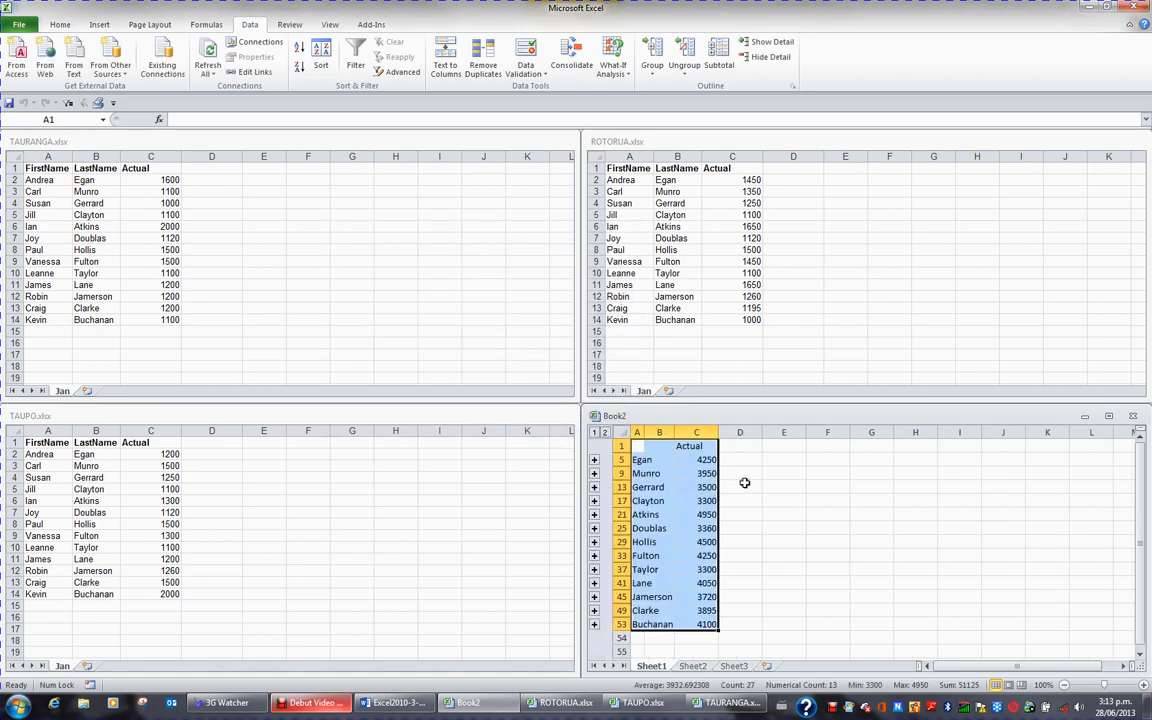
Maximize Book2, expand the detail rows 2 to 4 of the first total, and widen column B to fit the workbook names.
{"action": "double_click", "coordinate": [695, 418]}
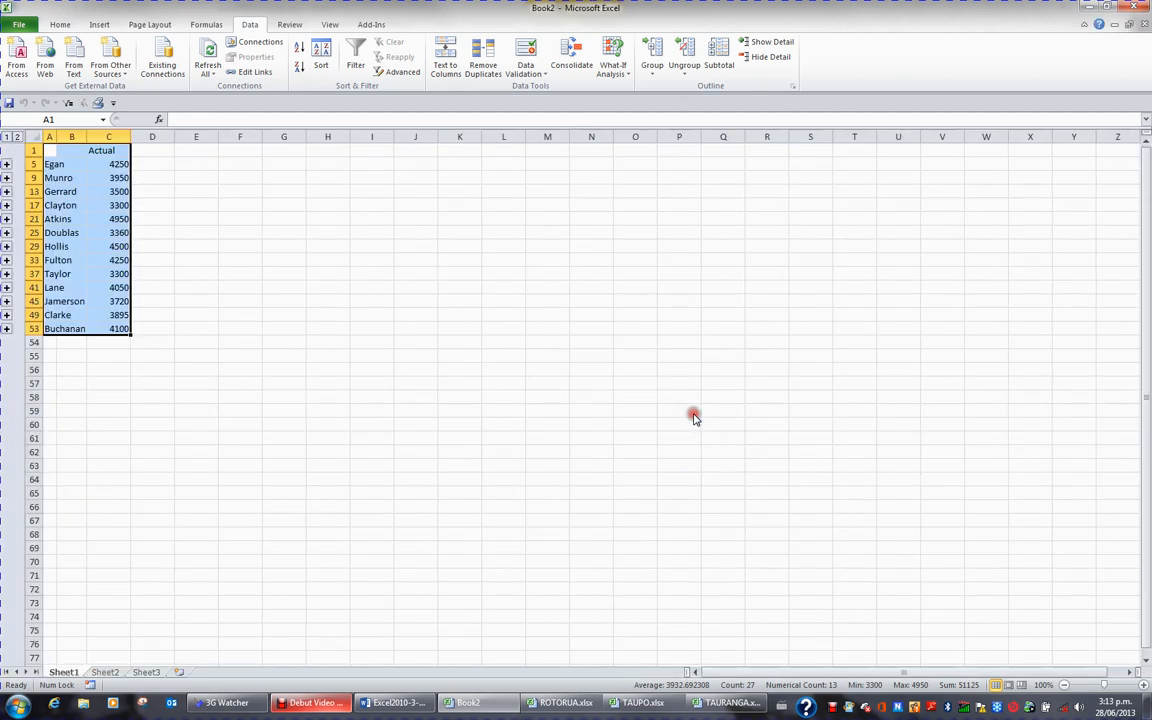
{"action": "left_click", "coordinate": [6, 165]}
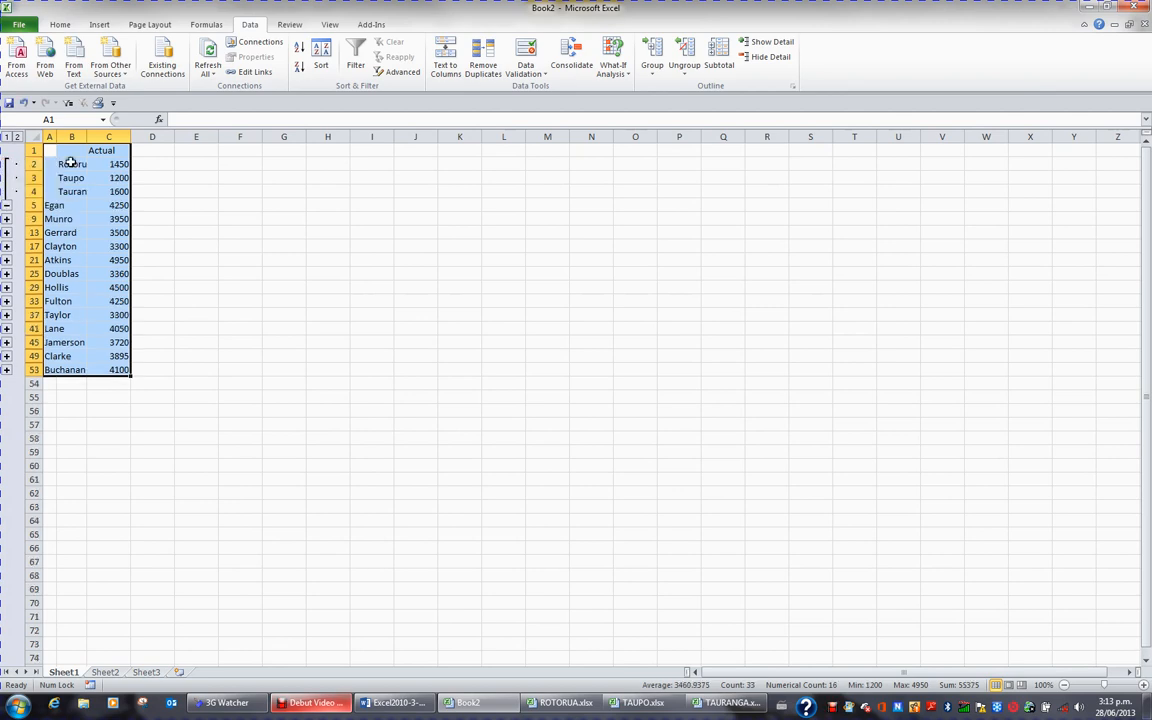
{"action": "left_click_drag", "start_coordinate": [87, 136], "coordinate": [108, 136]}
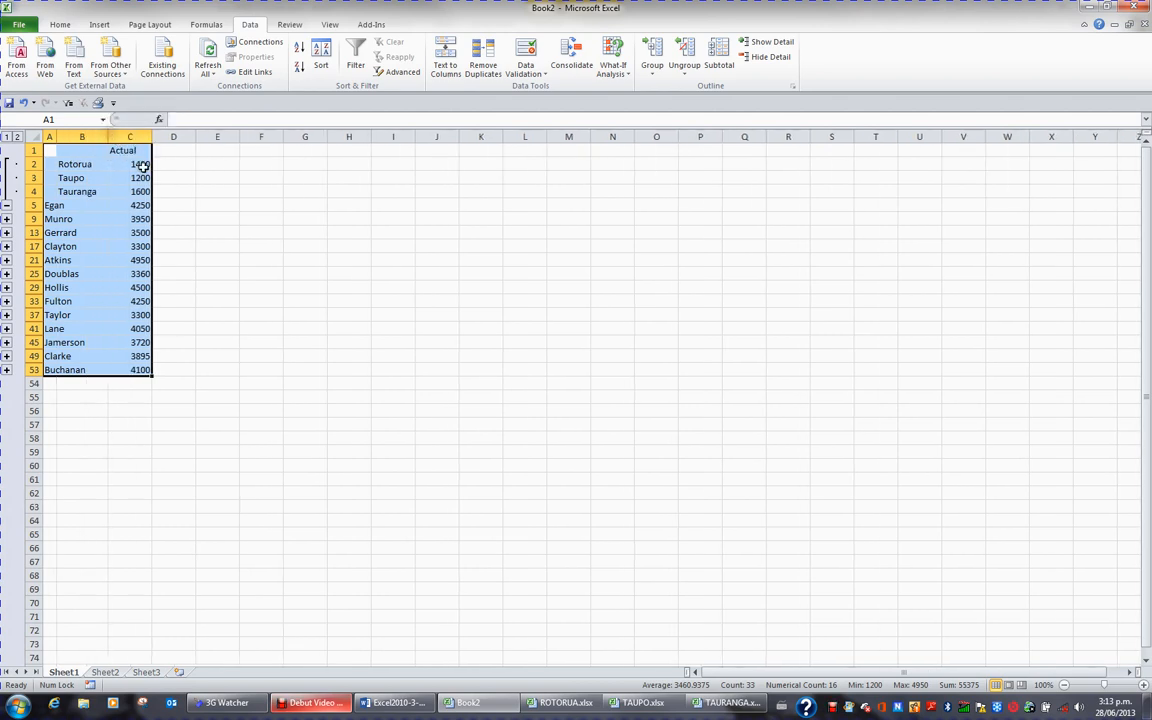
Examine the linked formulas for Rotorua, Taupo and Tauranga in C2:C4 and the total formula in C5.
{"action": "left_click", "coordinate": [143, 165]}
{"action": "left_click", "coordinate": [143, 178]}
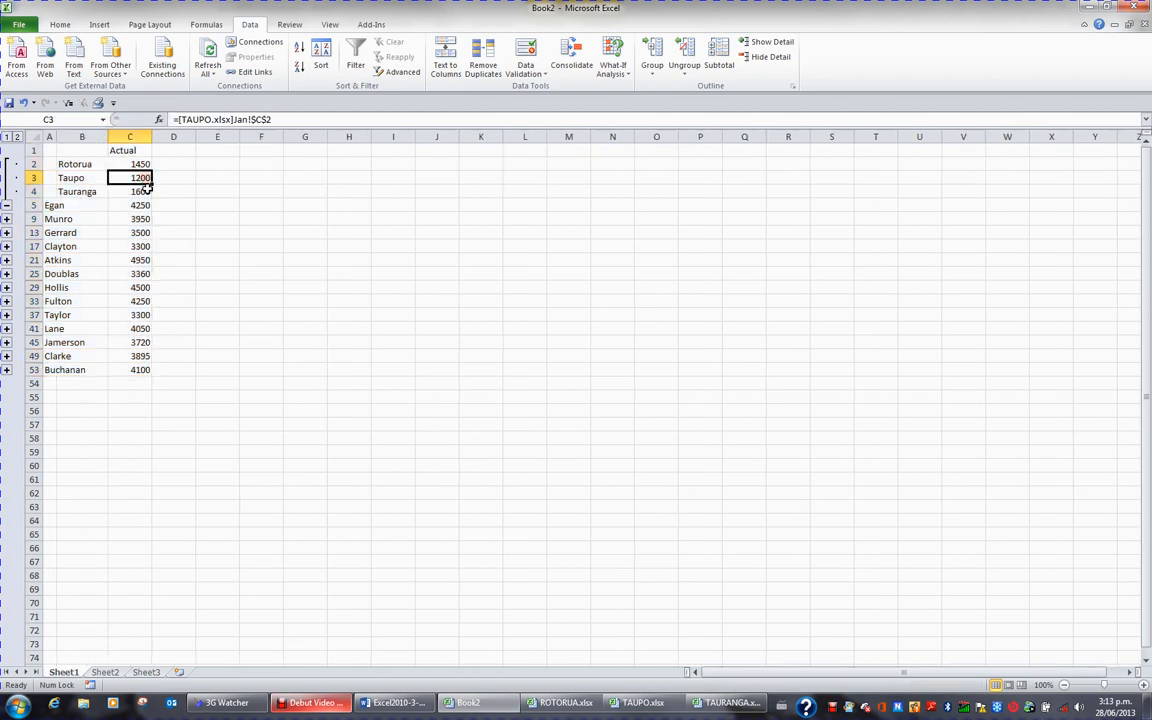
{"action": "left_click", "coordinate": [143, 191]}
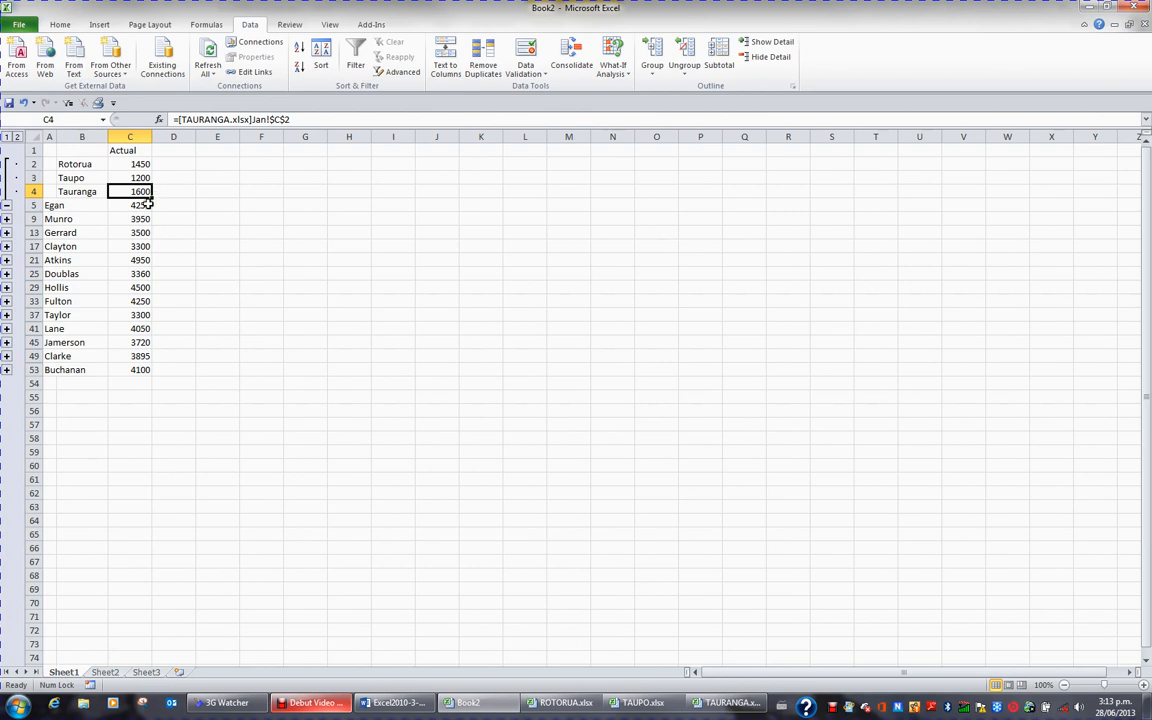
{"action": "left_click", "coordinate": [138, 205]}
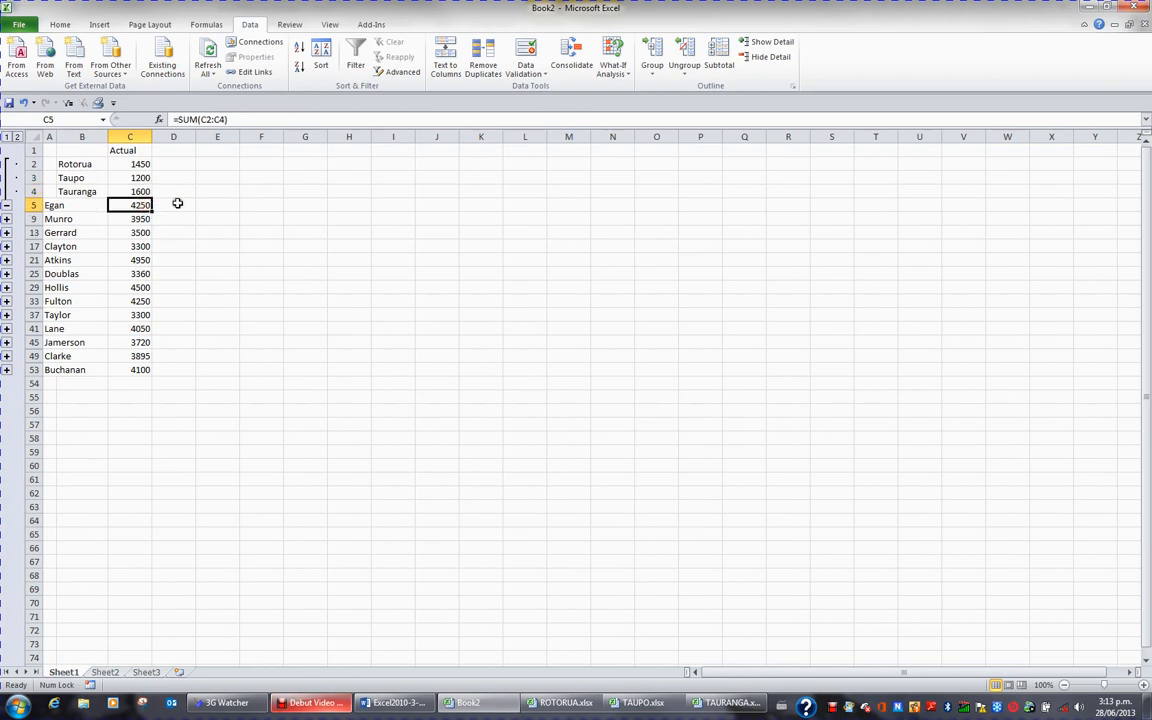
{"action": "left_click", "coordinate": [141, 164]}
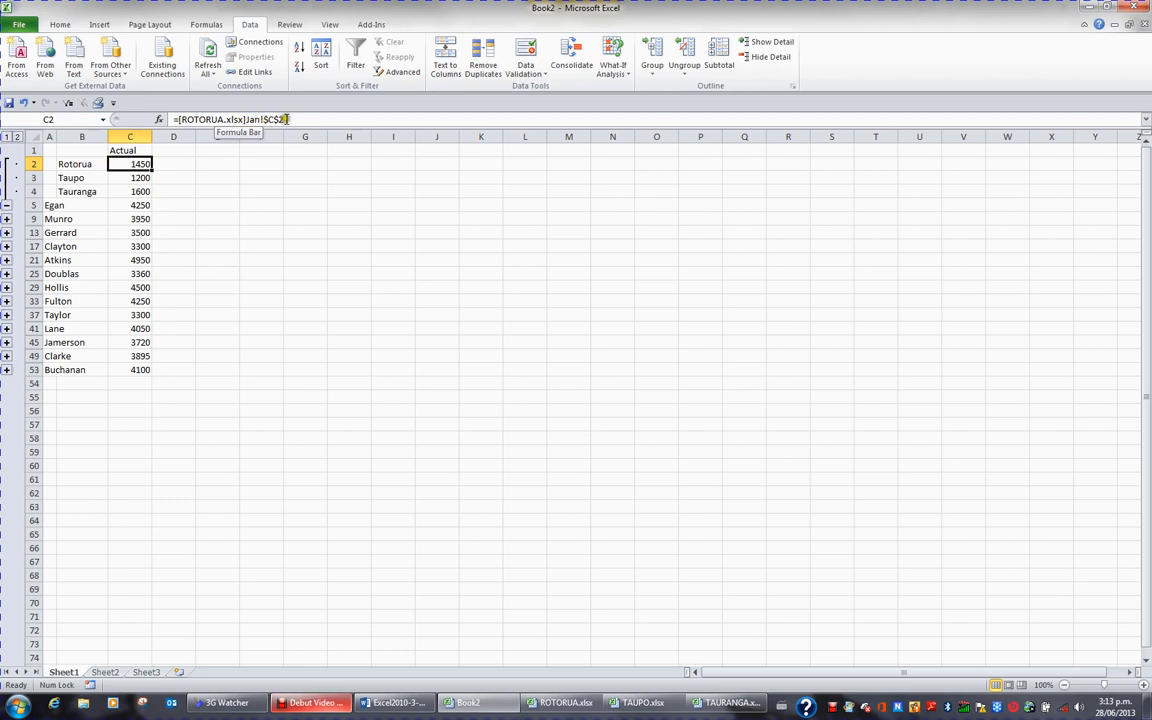
{"action": "left_click", "coordinate": [141, 178]}
{"action": "left_click", "coordinate": [147, 191]}
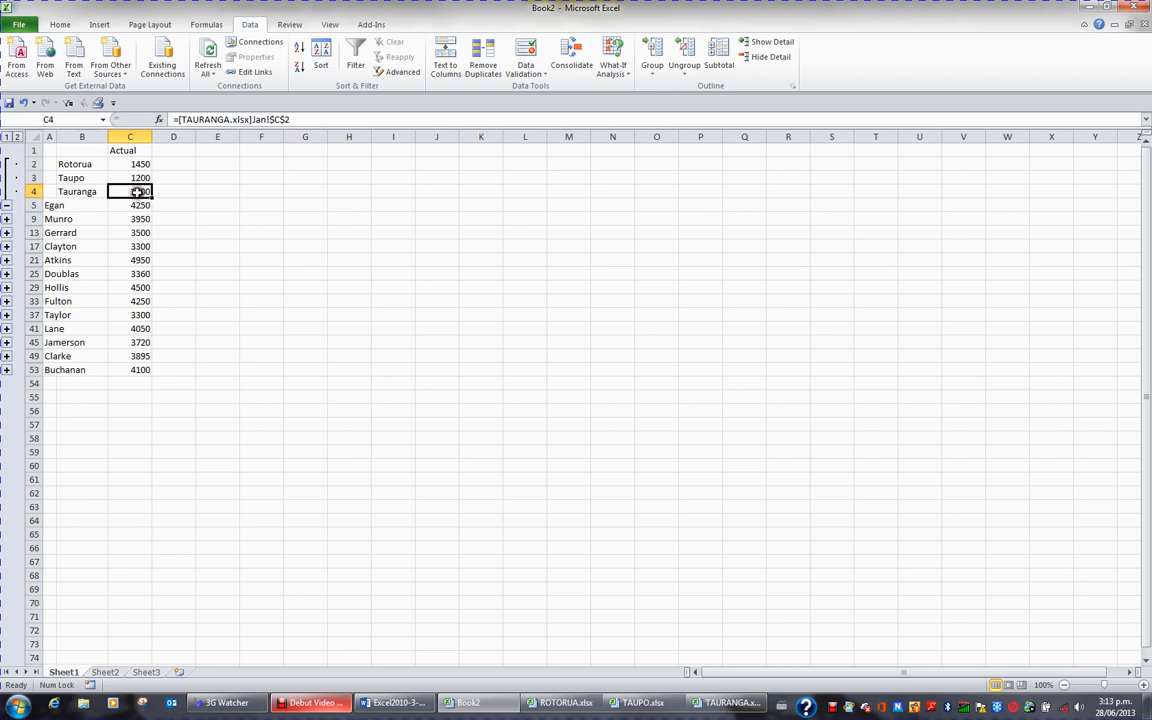